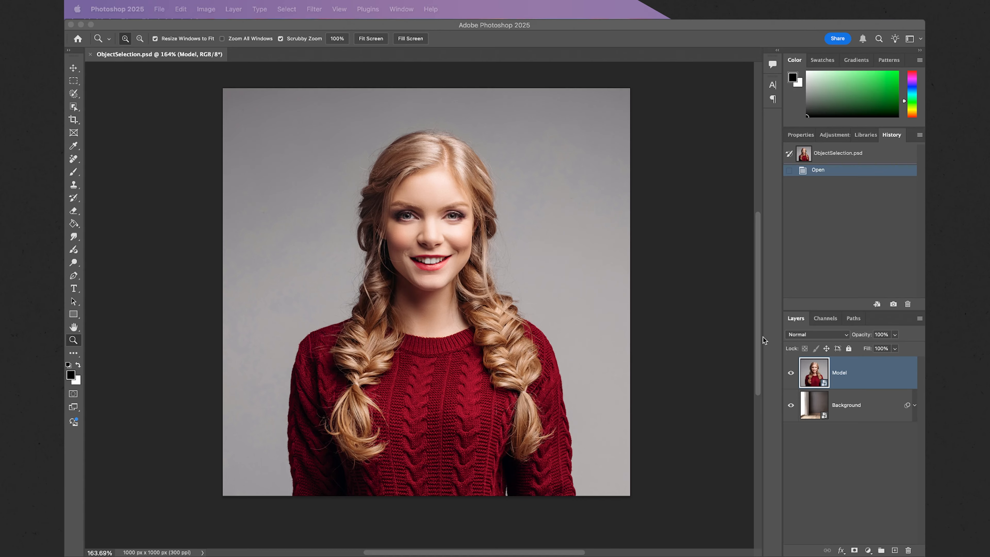
Hide the Model layer to view the Background layer beneath it, and show the Model layer again.
left_click(791, 373)
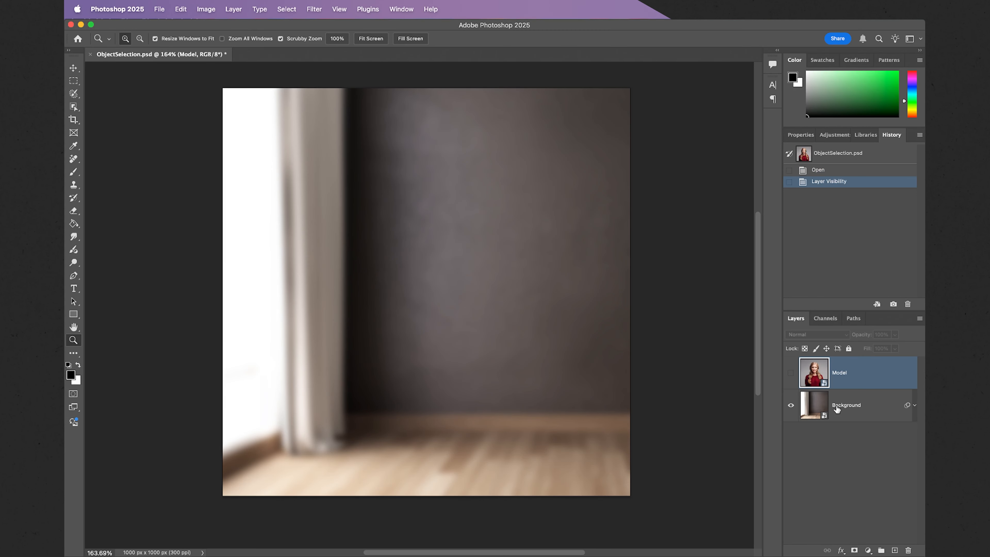
left_click(790, 373)
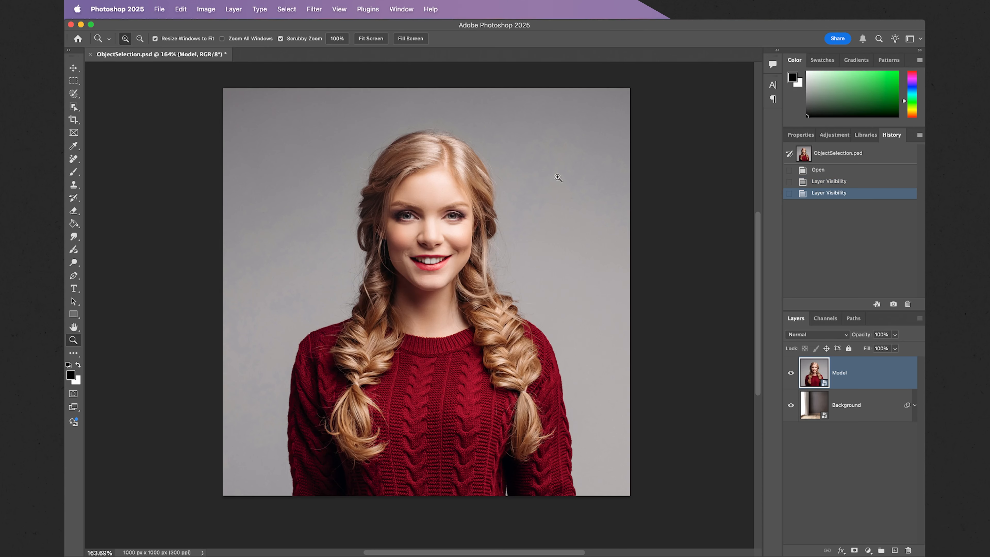
Select the woman in the red sweater on the Model layer using the rectangular Object Selection tool.
left_click(74, 107)
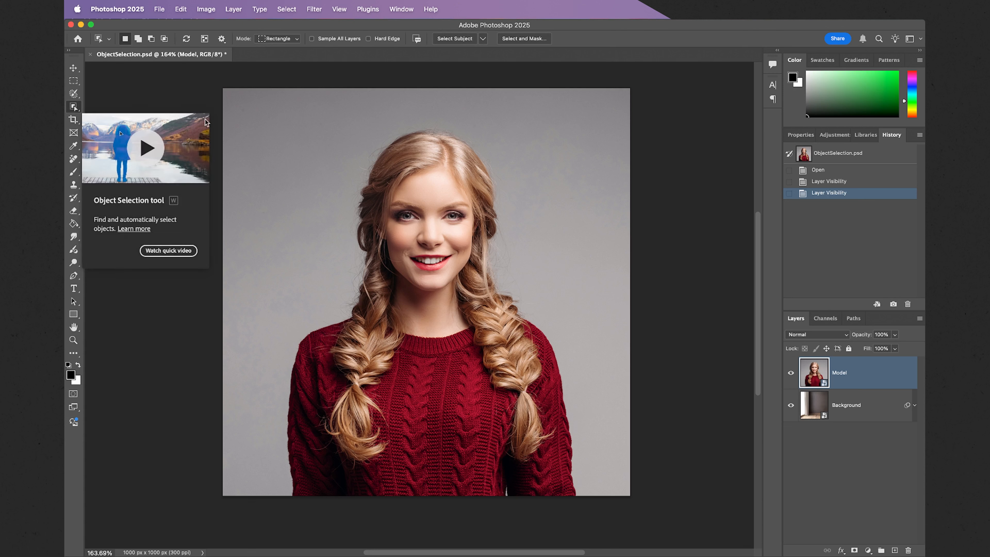
left_click_drag(266, 114, 588, 515)
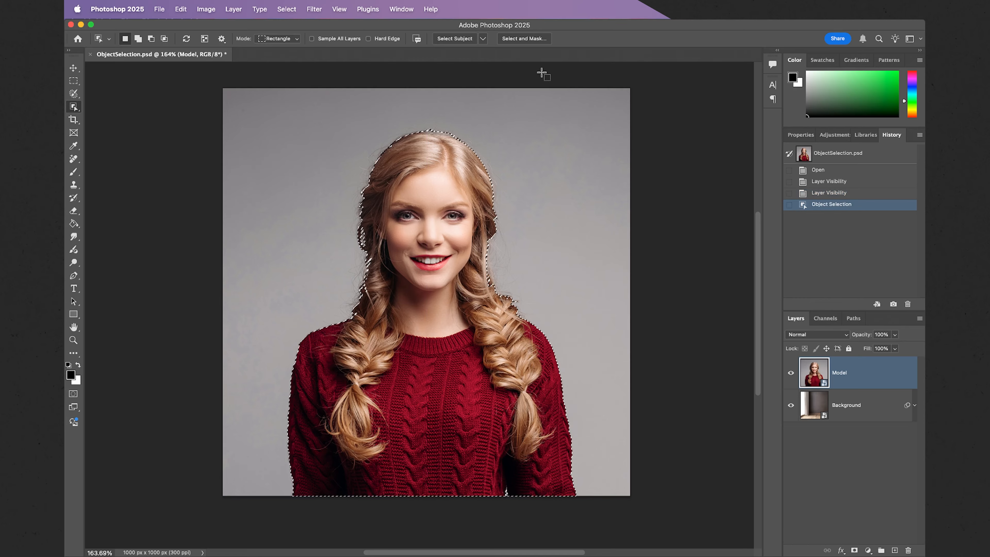
Enter Select and Mask for the current selection and set the mask overlay color to bright green 1eff00.
left_click(525, 38)
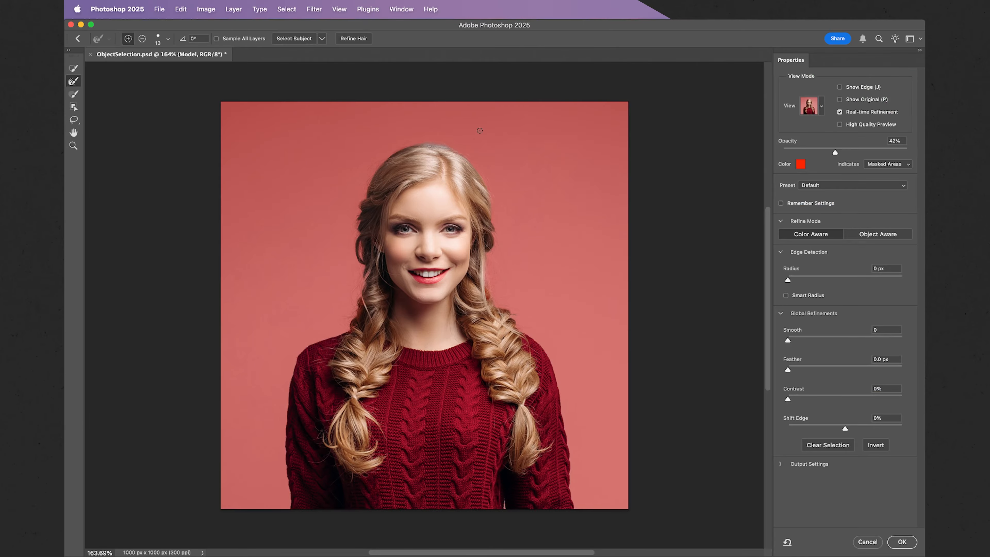
left_click(801, 164)
left_click(730, 260)
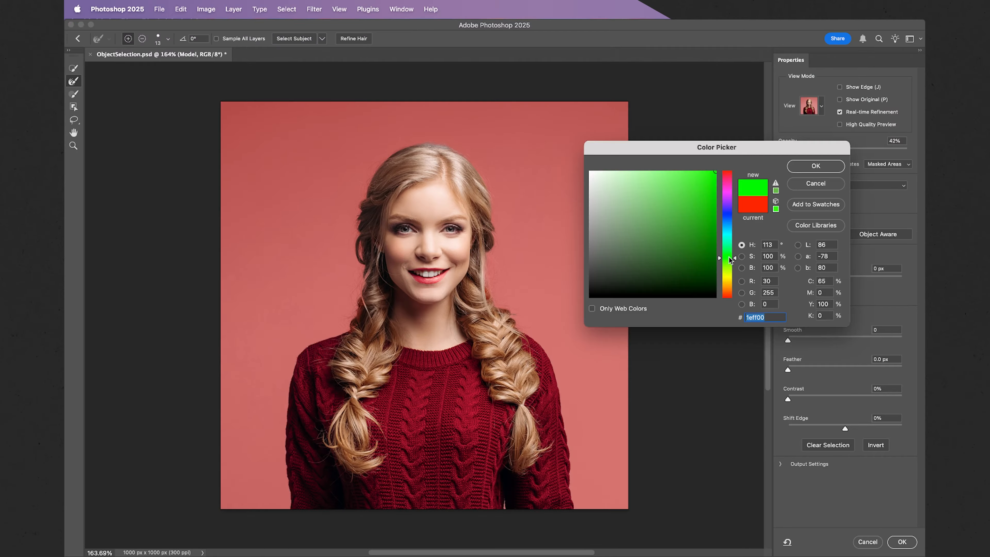
left_click(802, 168)
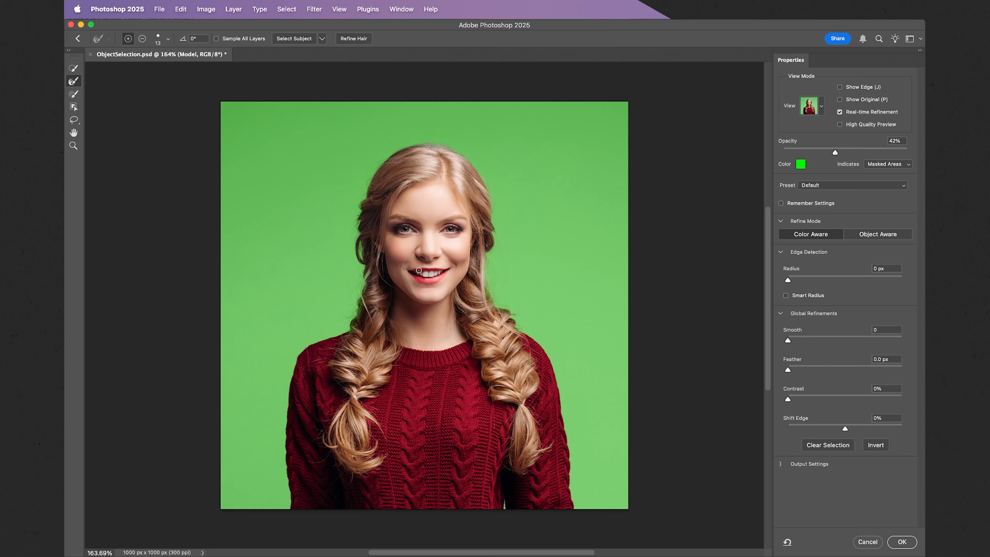
Refine the hair edge along the woman's braid at the image's left and brush the masked patch in the opposite braid back into the selection.
key("super+equal")
key("super+equal")
key("super+equal")
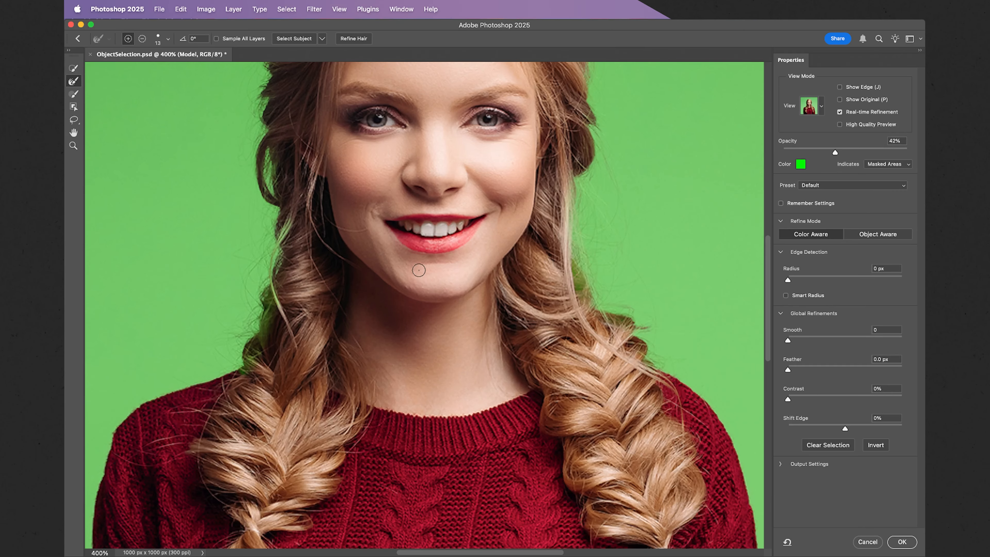
scroll(367, 307, "left", 5)
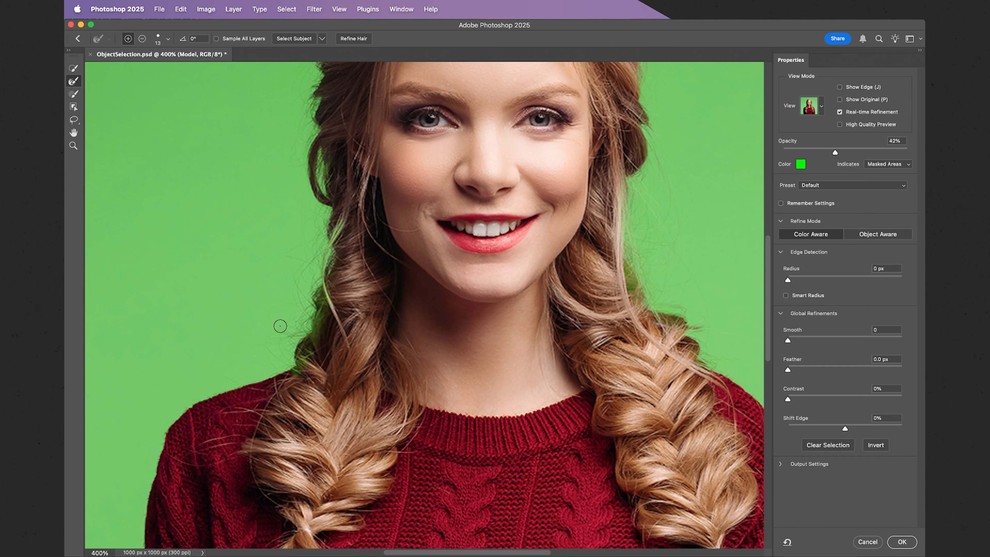
key("super+equal")
key("super+equal")
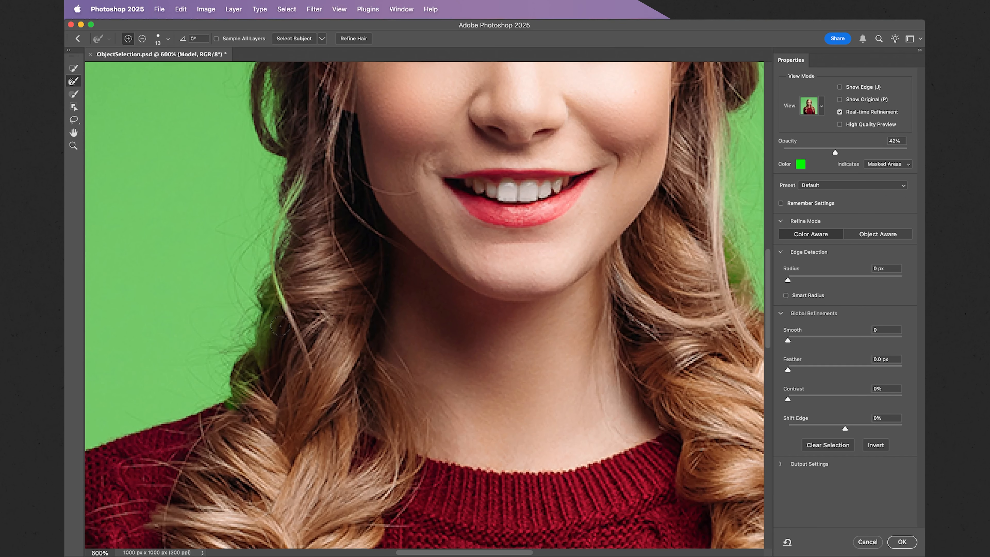
scroll(280, 326, "down", 3)
scroll(280, 326, "left", 3)
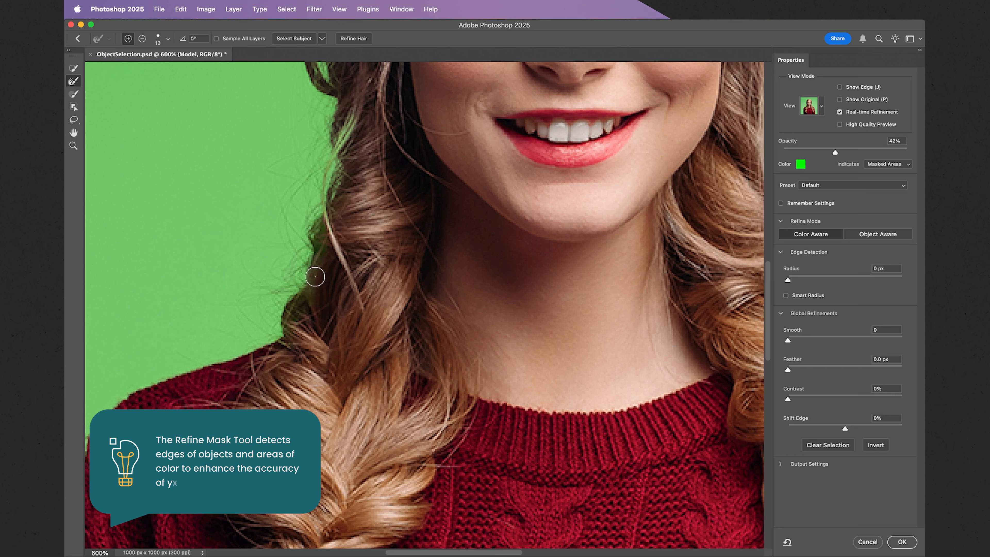
scroll(337, 177, "up", 3)
mouse_move(337, 176)
left_mouse_down()
mouse_move(306, 250)
mouse_move(300, 353)
left_mouse_up()
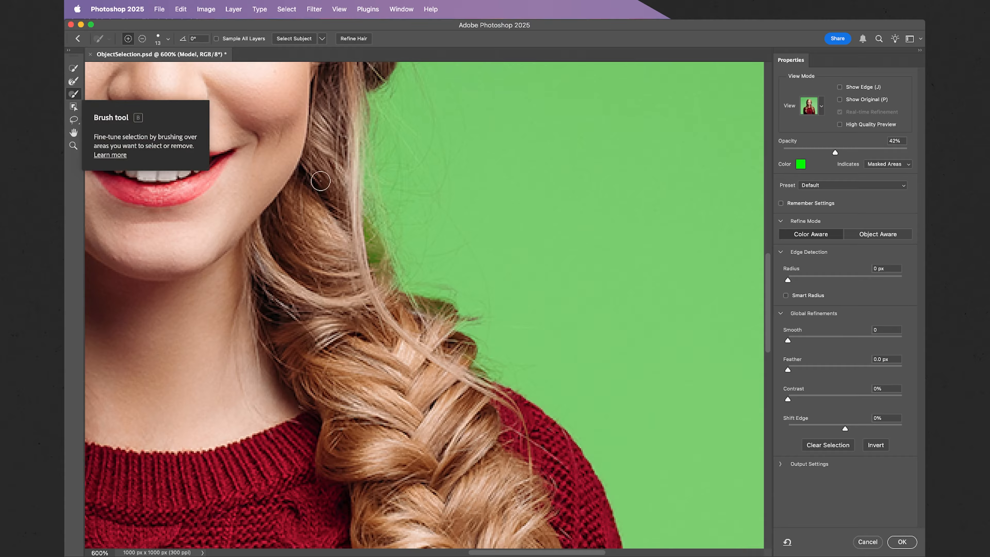
mouse_move(379, 271)
left_mouse_down()
mouse_move(353, 221)
mouse_move(376, 258)
mouse_move(374, 291)
left_mouse_up()
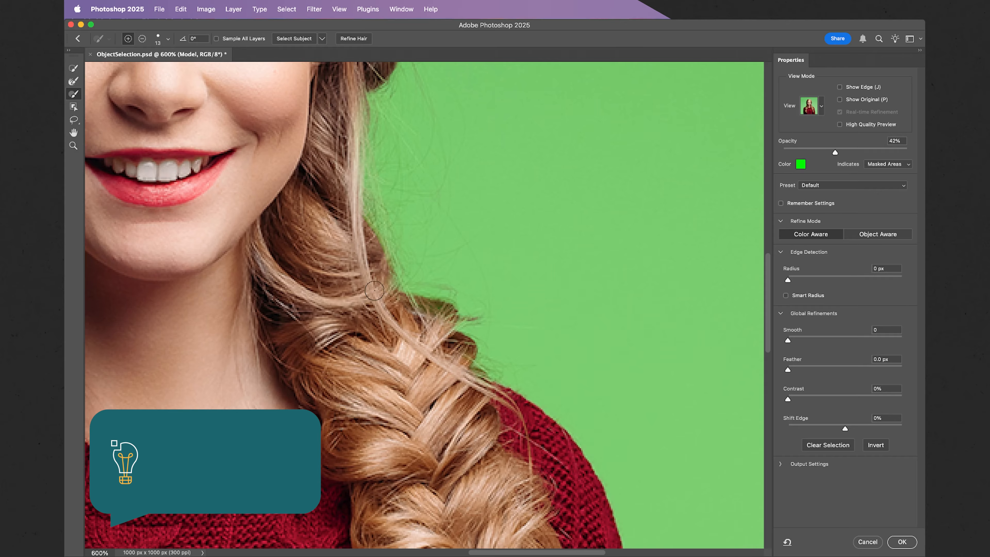
Set the selection brush to a size of 29 px with a hardness of 15%.
left_click(169, 39)
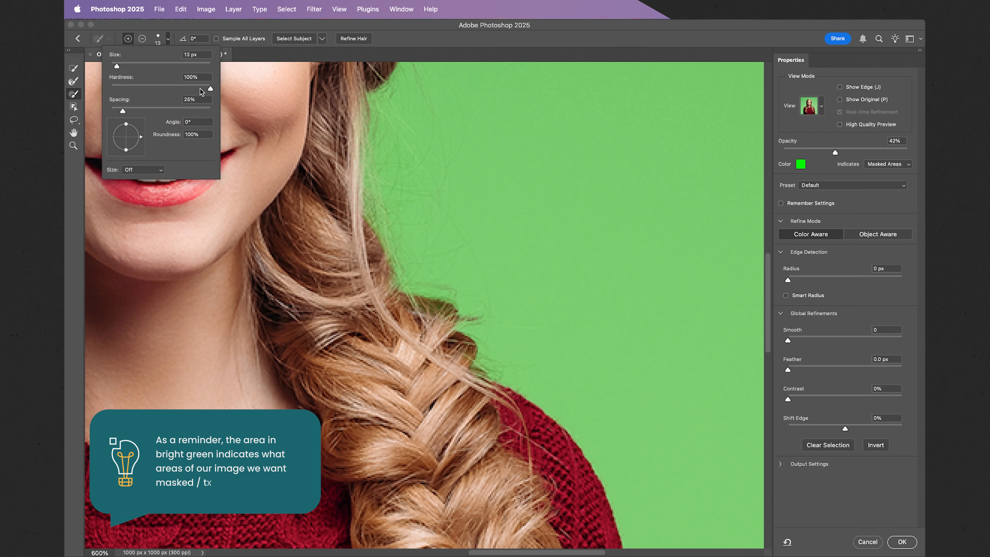
left_click_drag(209, 89, 140, 90)
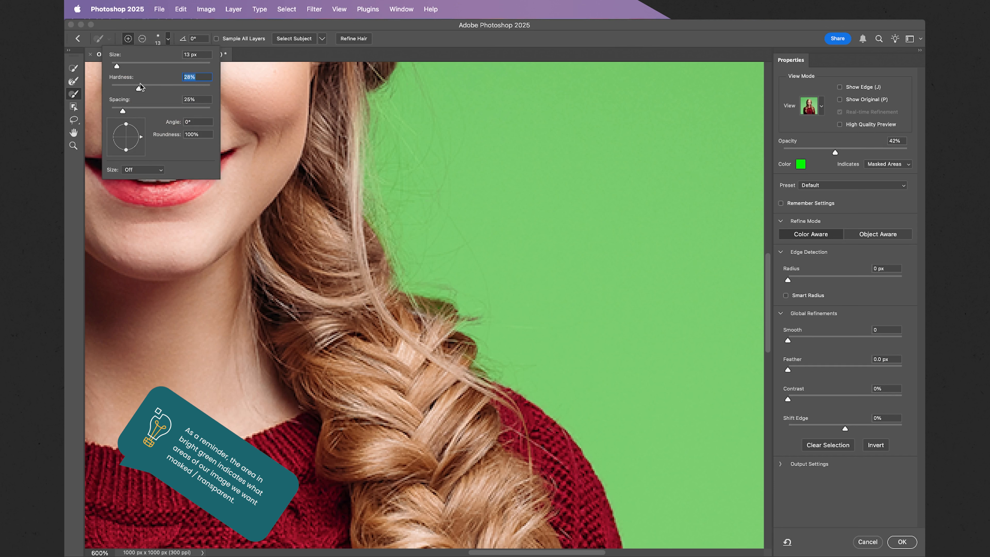
left_click(169, 41)
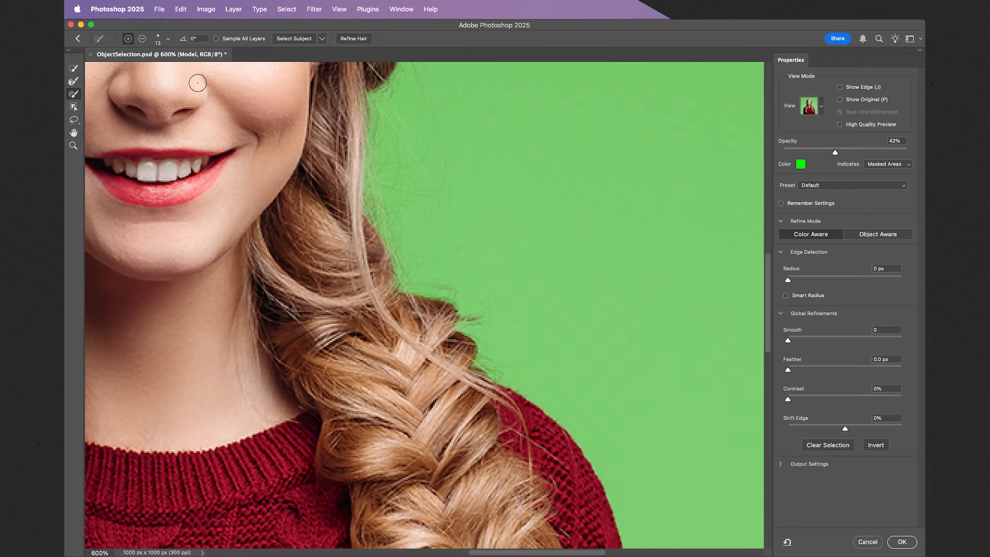
left_click(167, 38)
left_click_drag(117, 67, 125, 89)
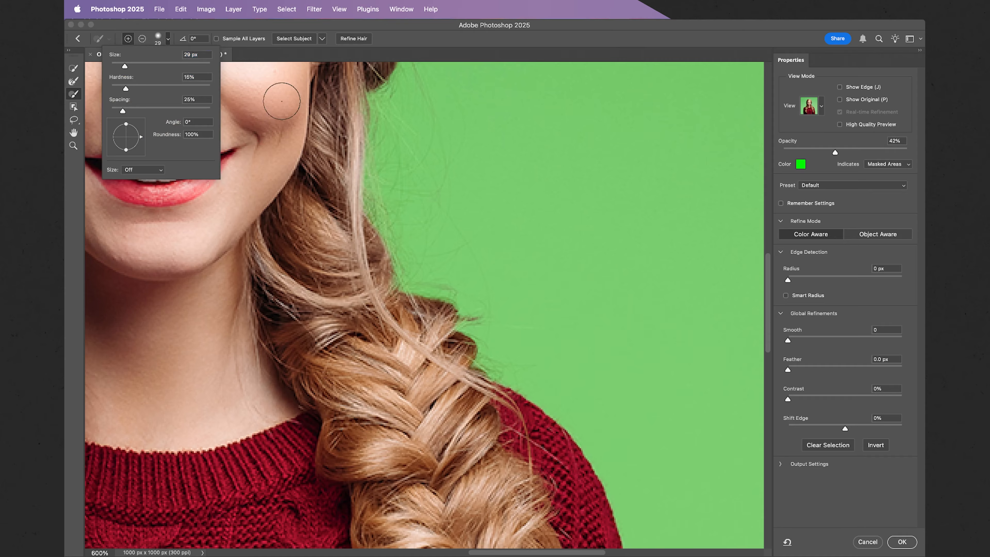
left_click(342, 104)
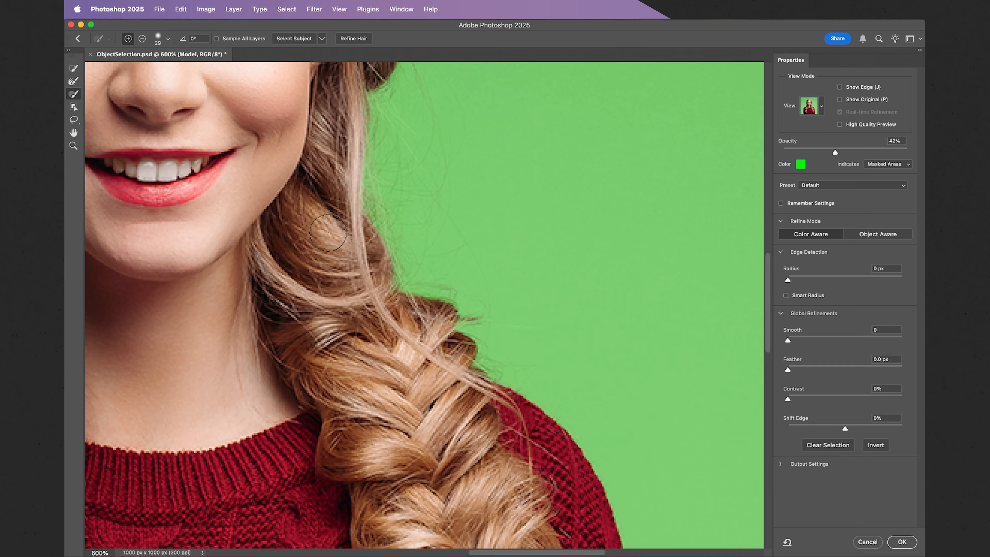
Examine the mask edges around the head, hair and both braids, and look over the whole masked figure.
scroll(328, 233, "up", 8)
scroll(328, 233, "left", 6)
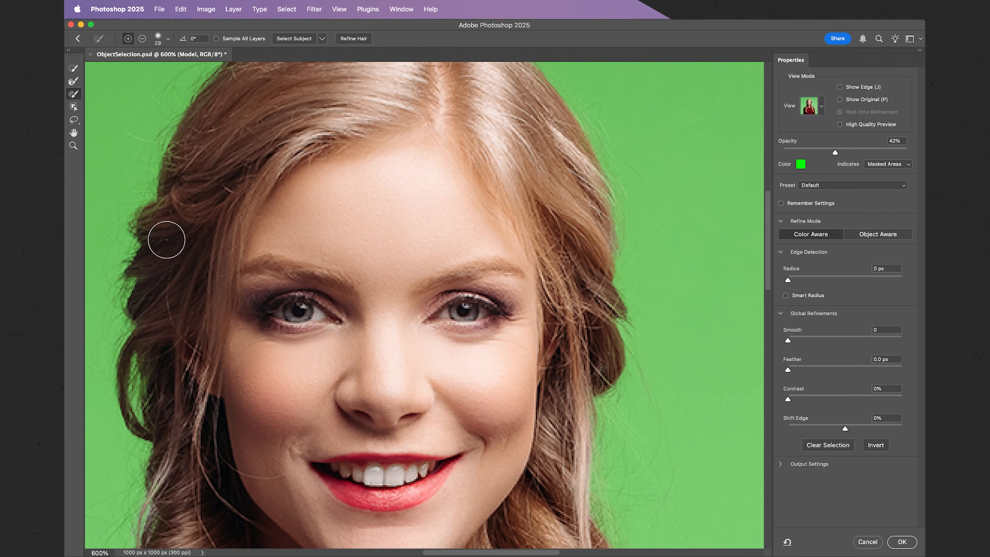
scroll(205, 258, "down", 8)
scroll(214, 289, "left", 3)
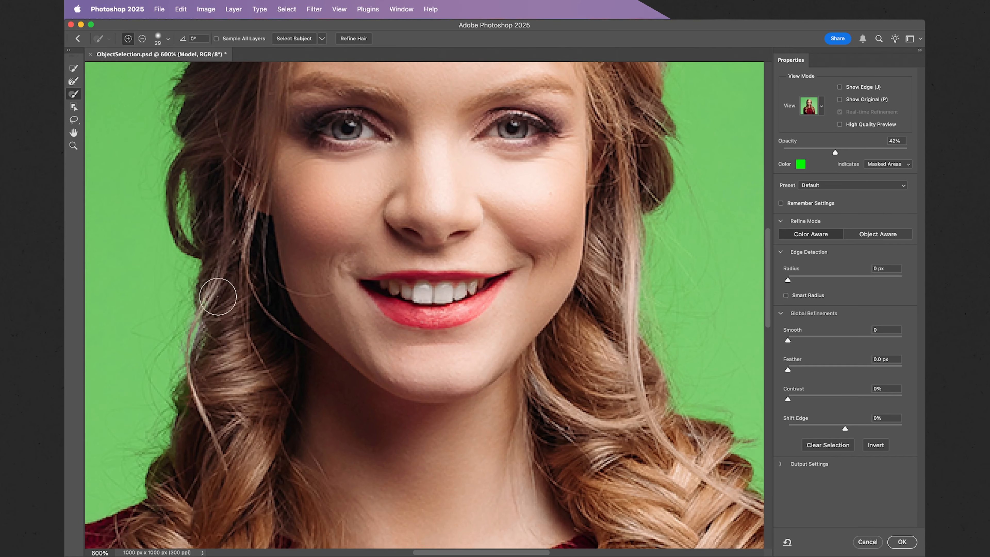
scroll(232, 336, "down", 2)
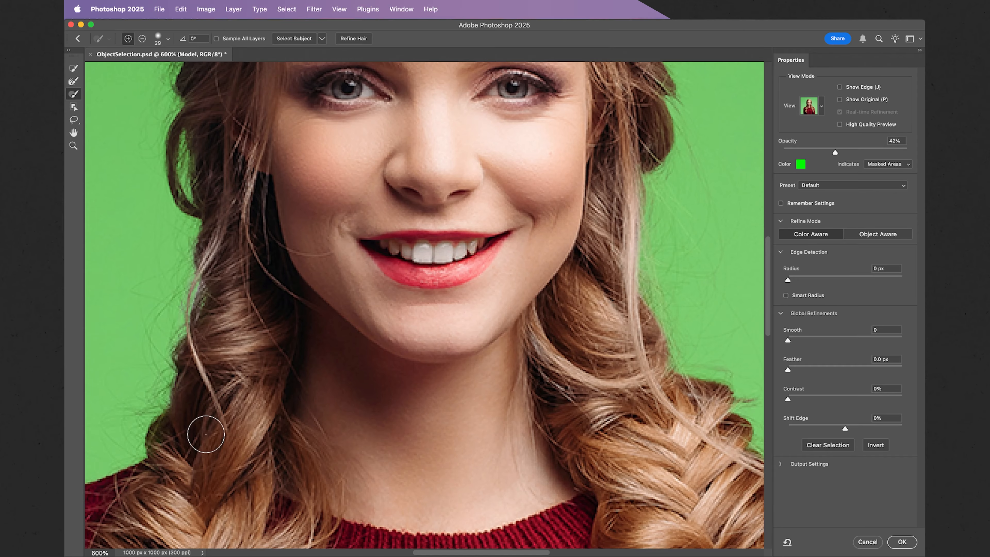
key("super+minus")
key("super+minus")
key("super+minus")
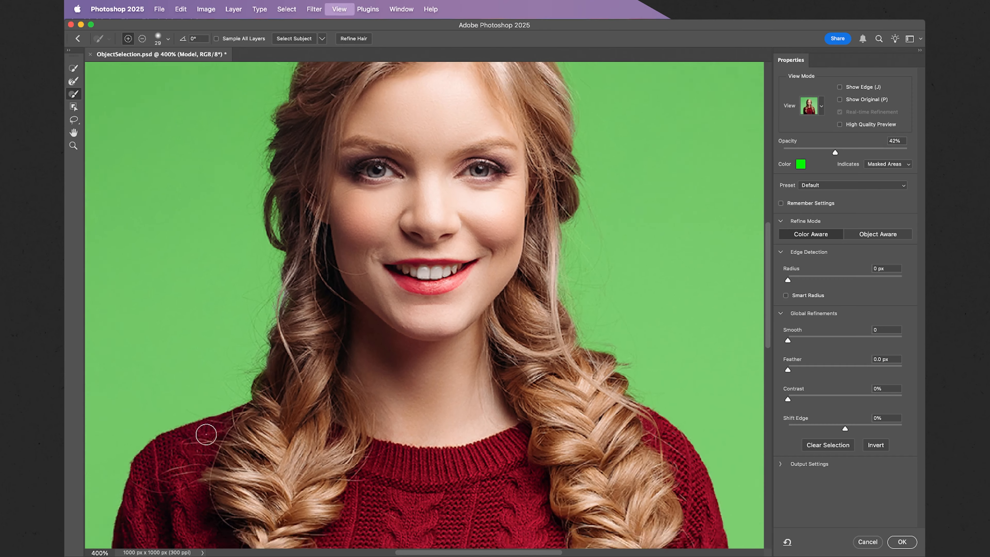
key("super+minus")
key("super+minus")
key("super+minus")
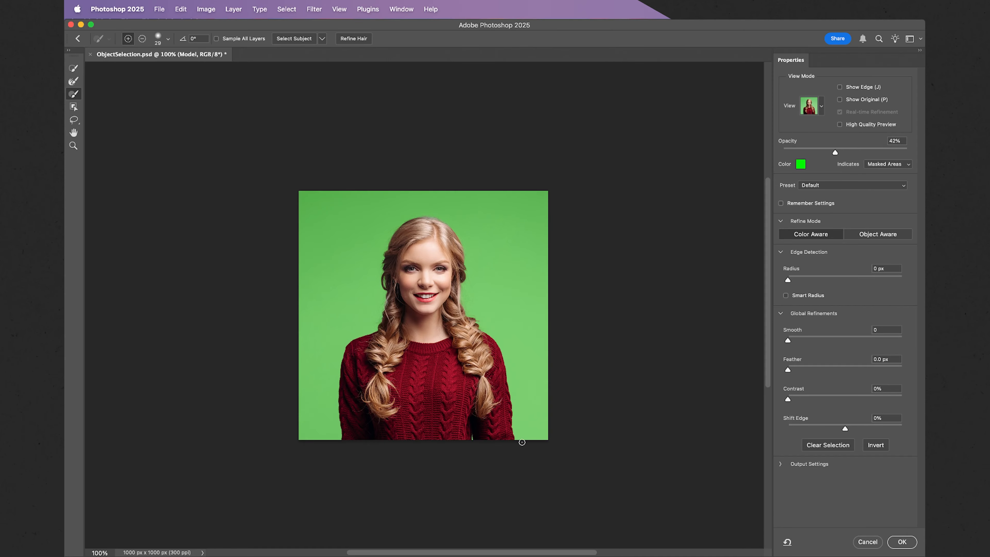
Accept the Select and Mask refinements and add a layer mask to the Model layer from the selection.
left_click(902, 542)
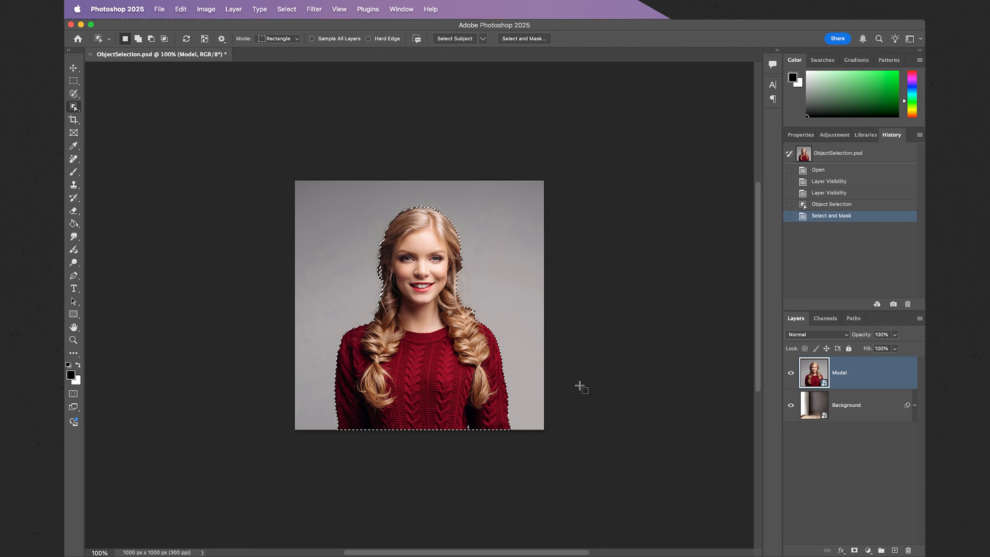
key("super+equal")
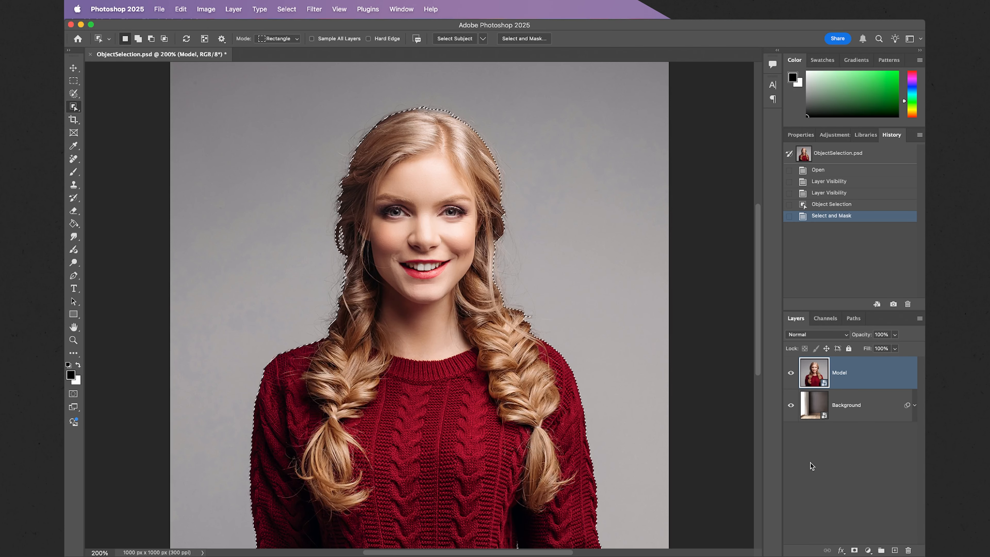
left_click(853, 550)
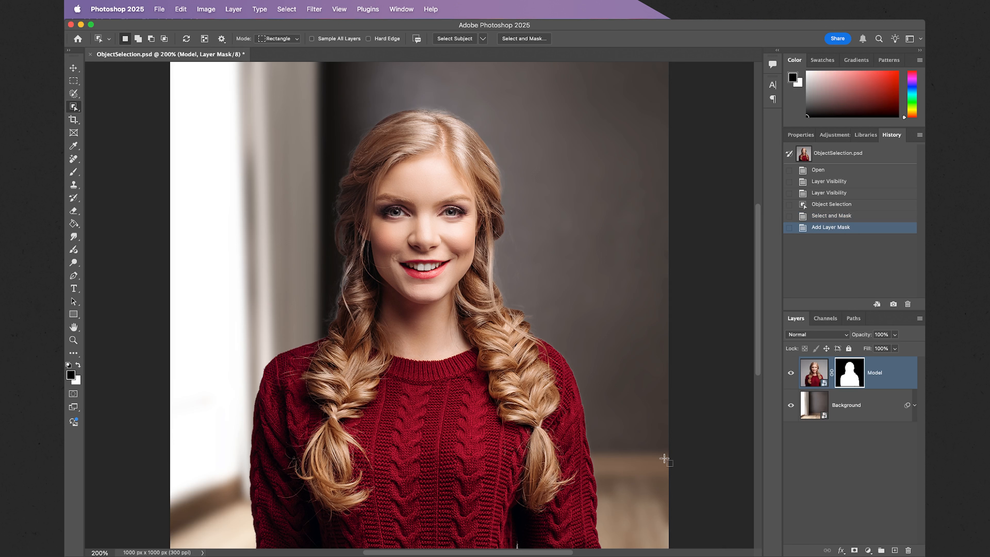
Inspect the masked hair edges around the face up close and bring up the layer commands for the Model layer.
key("z")
left_click_drag(386, 238, 449, 239)
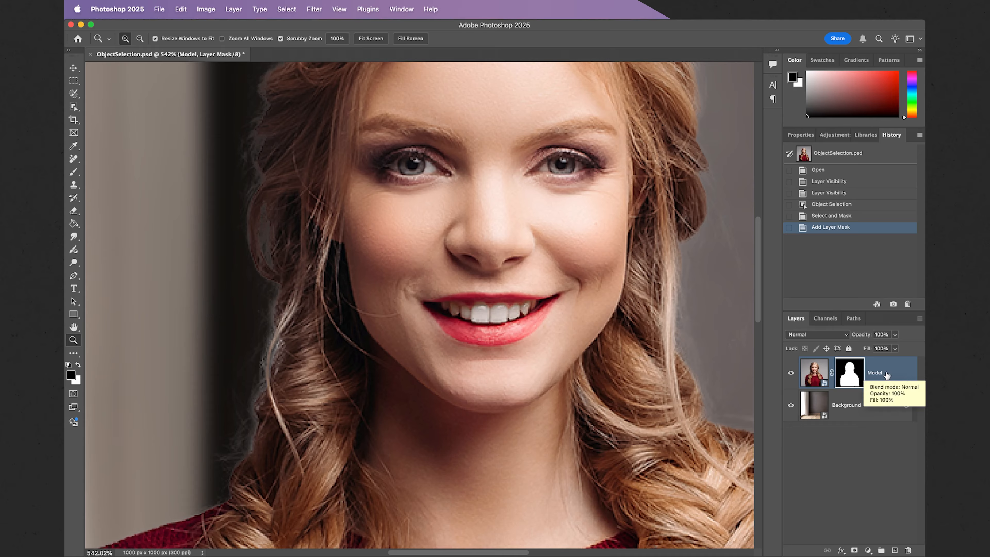
right_click(886, 374)
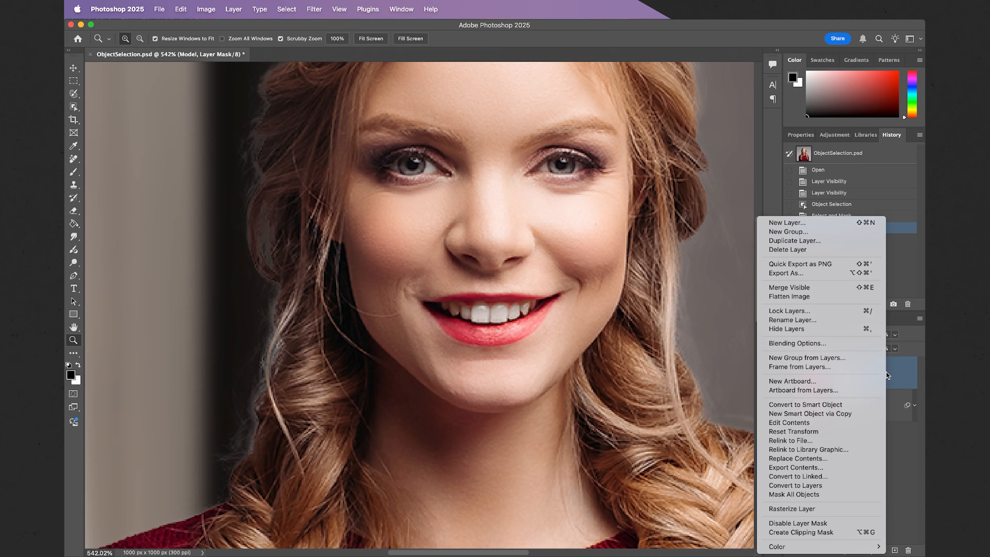